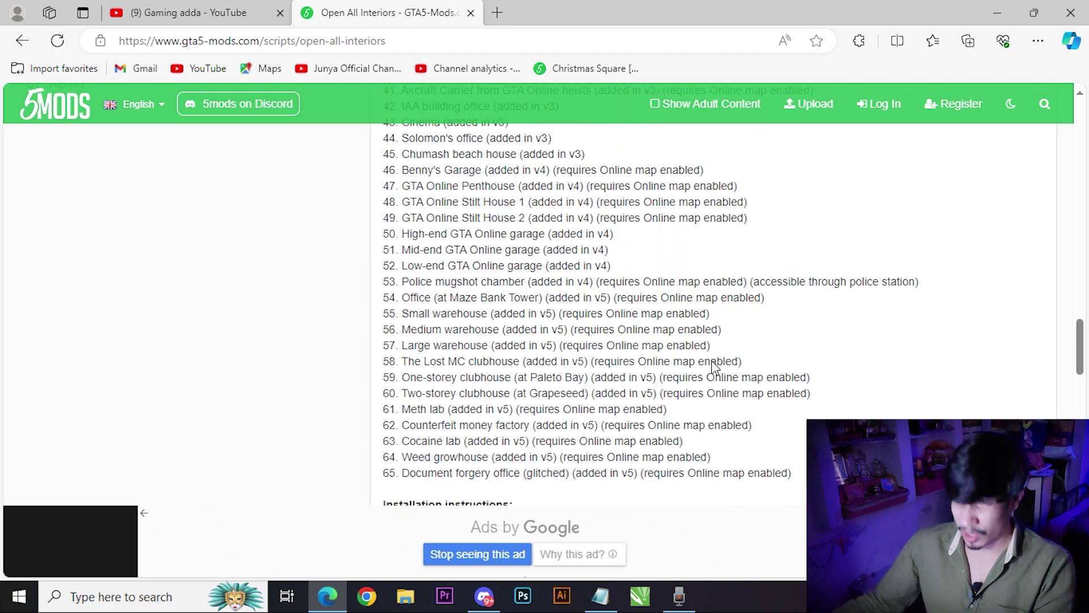
# - Download the current v5.1 release of the Open All Interiors mod from its GTA5-Mods page
pyautogui.scroll(15, 684, 362)
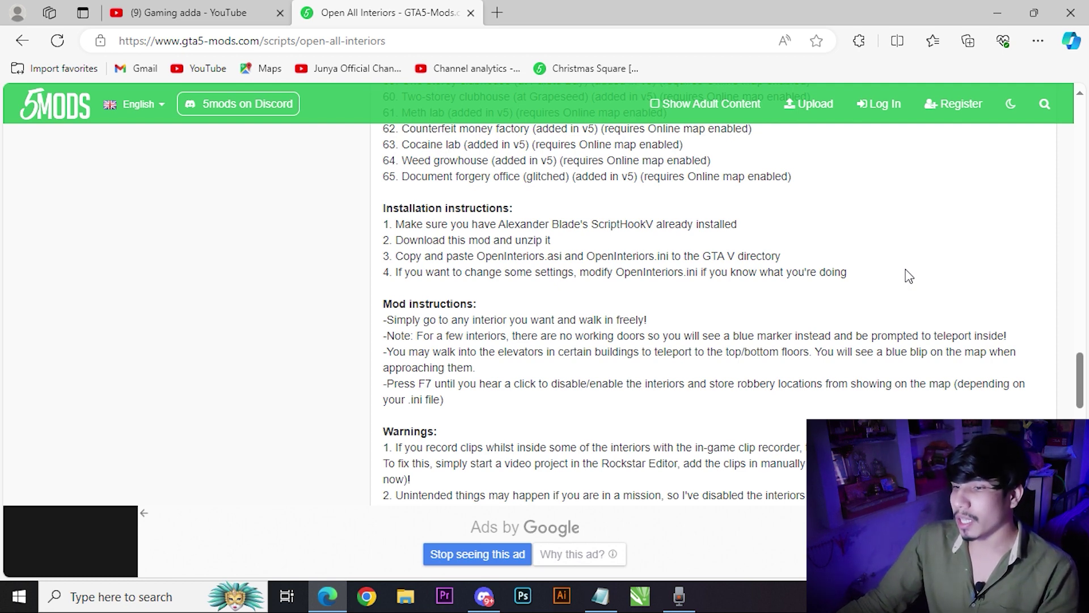
pyautogui.scroll(15, 738, 284)
pyautogui.scroll(-2, 408, 363)
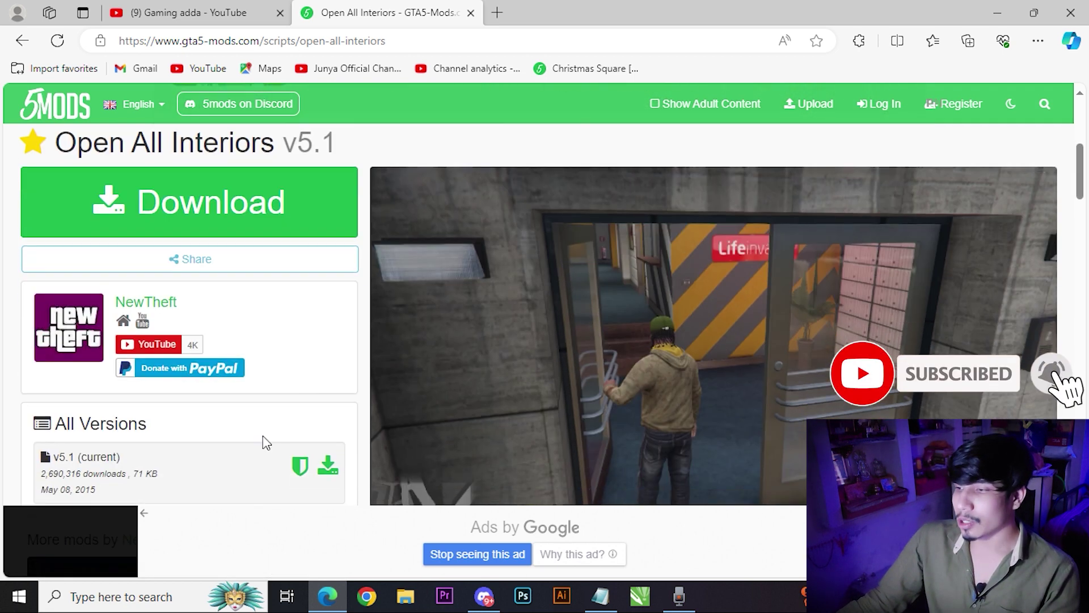
pyautogui.click(329, 467)
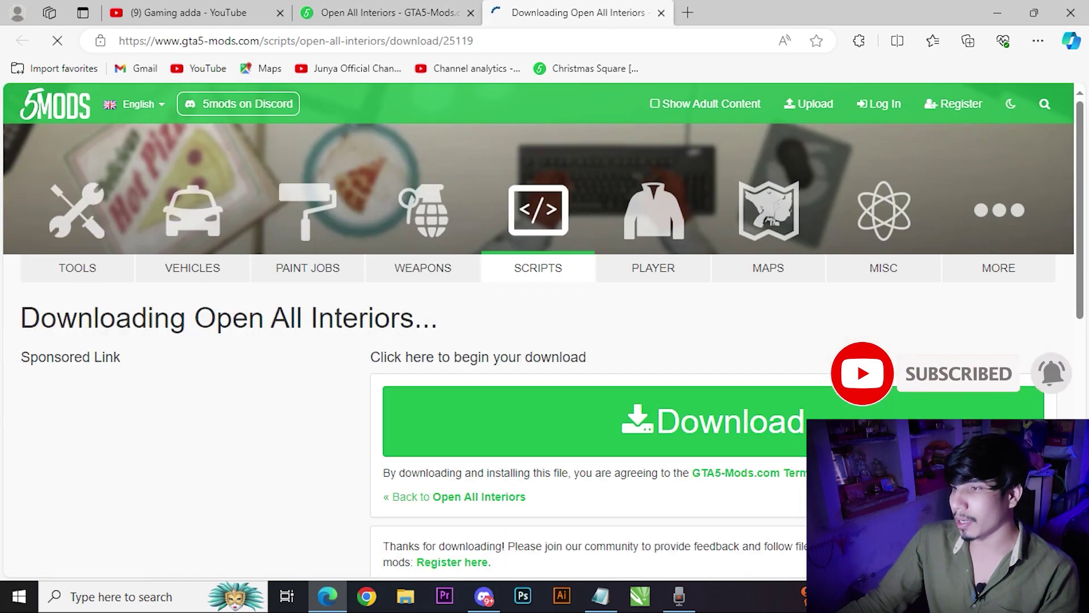
pyautogui.click(988, 410)
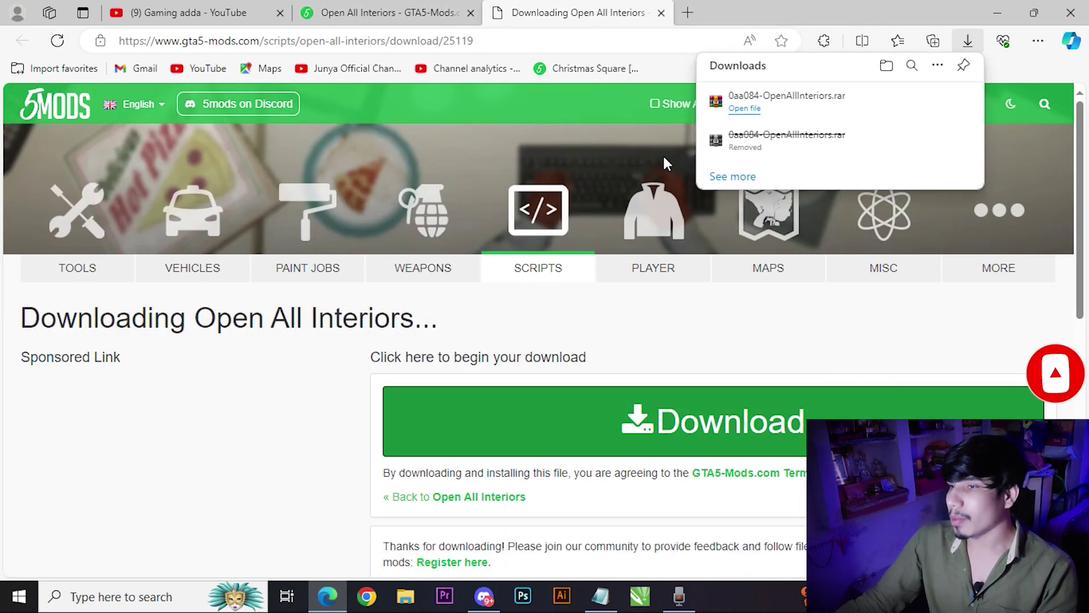
# - Open the desktop's Download folder in a window covering half of the screen and dismiss the Norton alert
pyautogui.click(1071, 13)
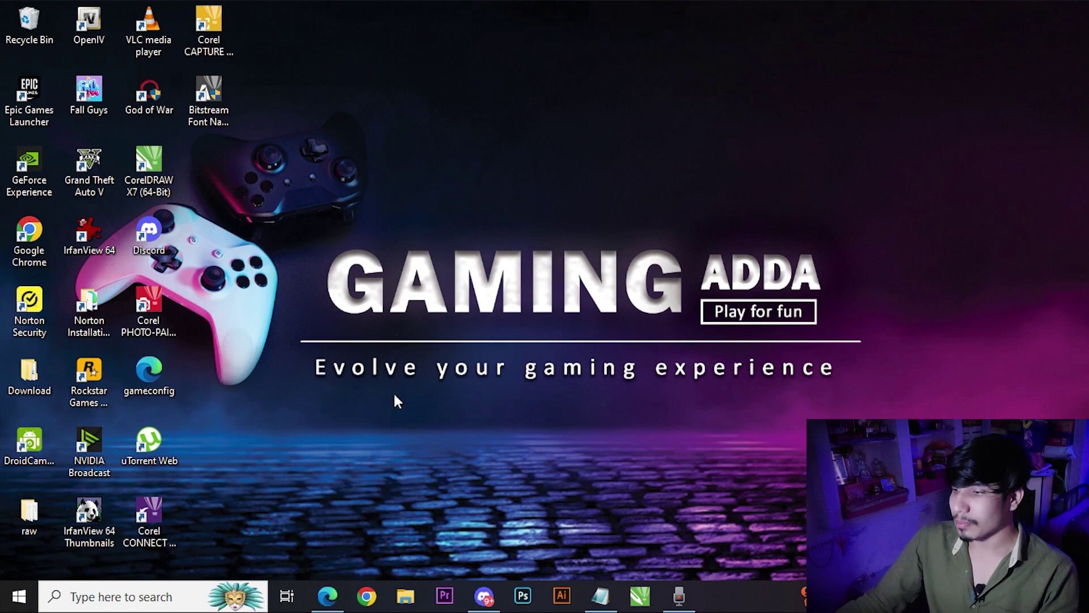
pyautogui.doubleClick(16, 388)
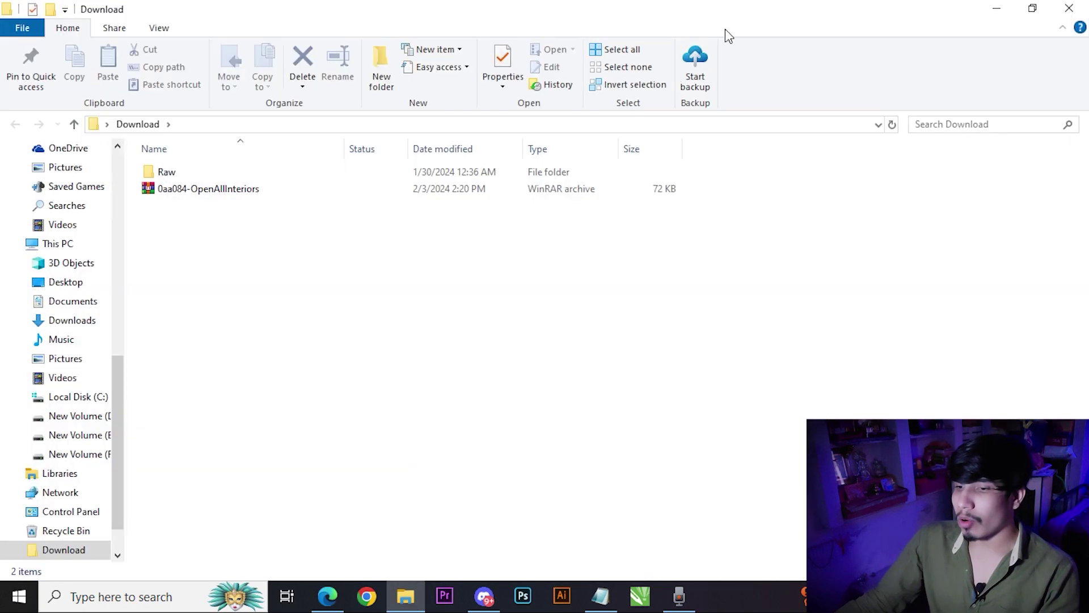
pyautogui.click(1044, 10)
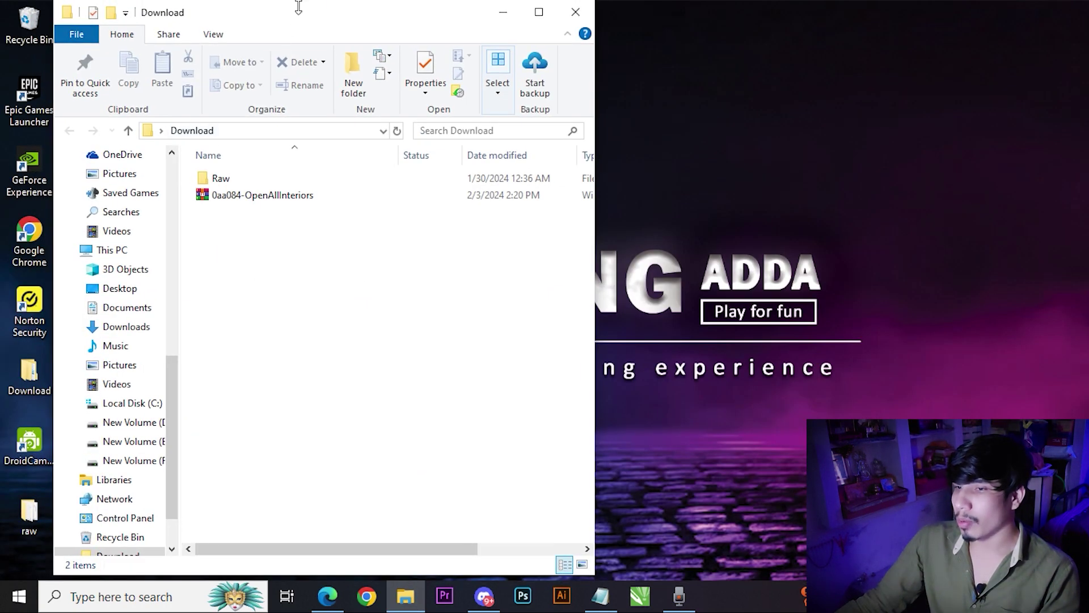
pyautogui.moveTo(329, 17); pyautogui.dragTo(832, 9)
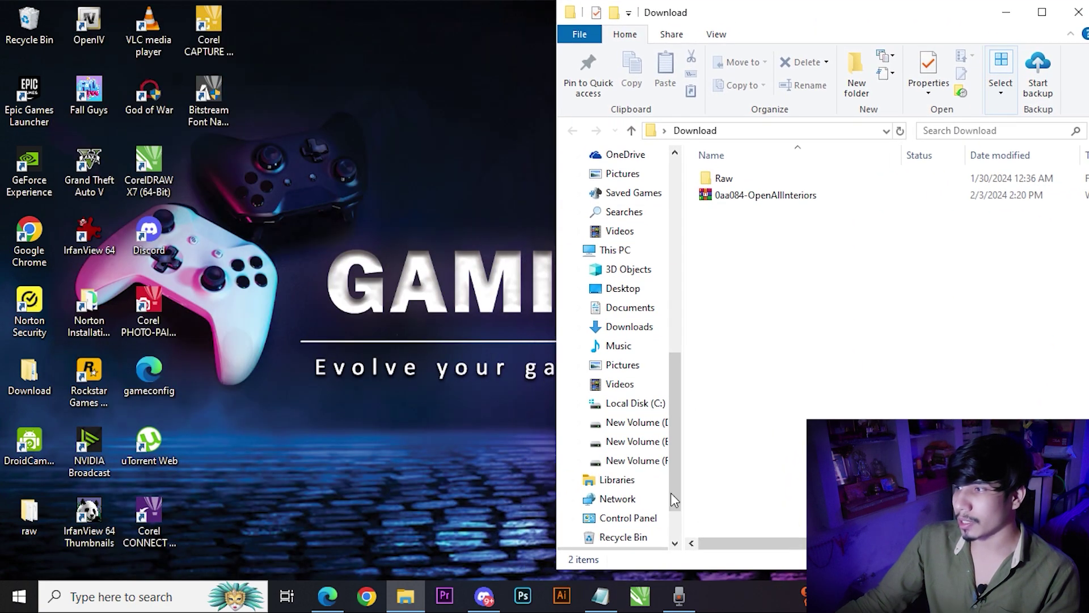
pyautogui.moveTo(689, 573); pyautogui.dragTo(689, 583)
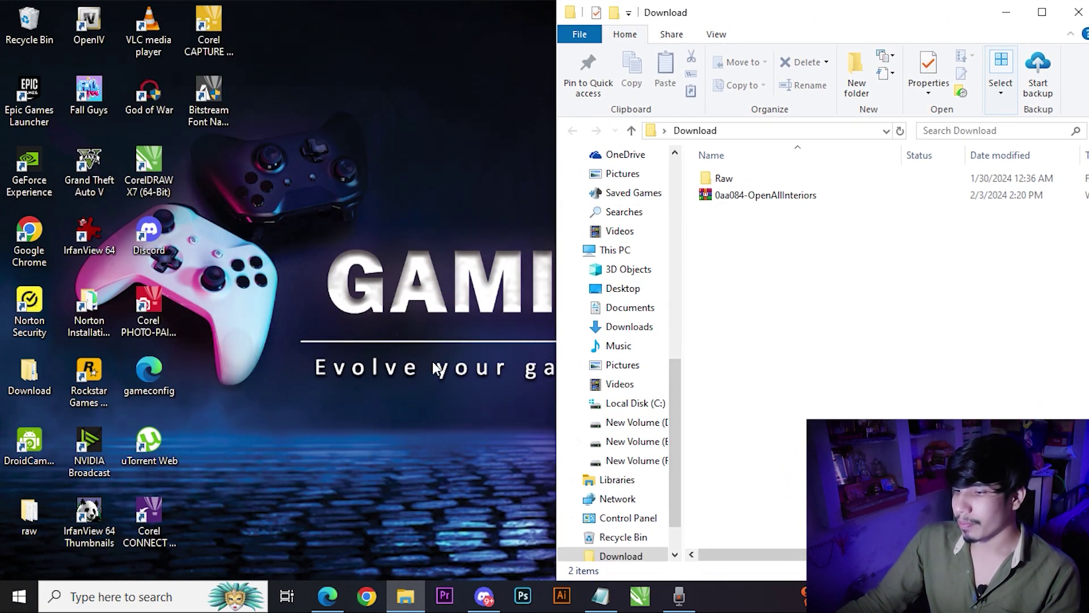
pyautogui.click(436, 368)
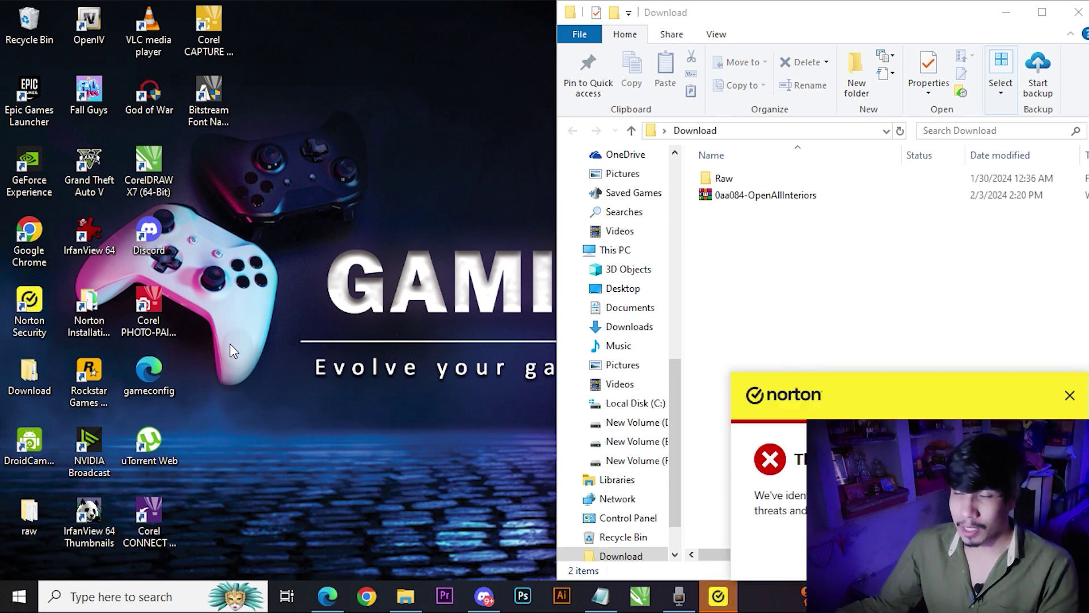
pyautogui.click(1069, 395)
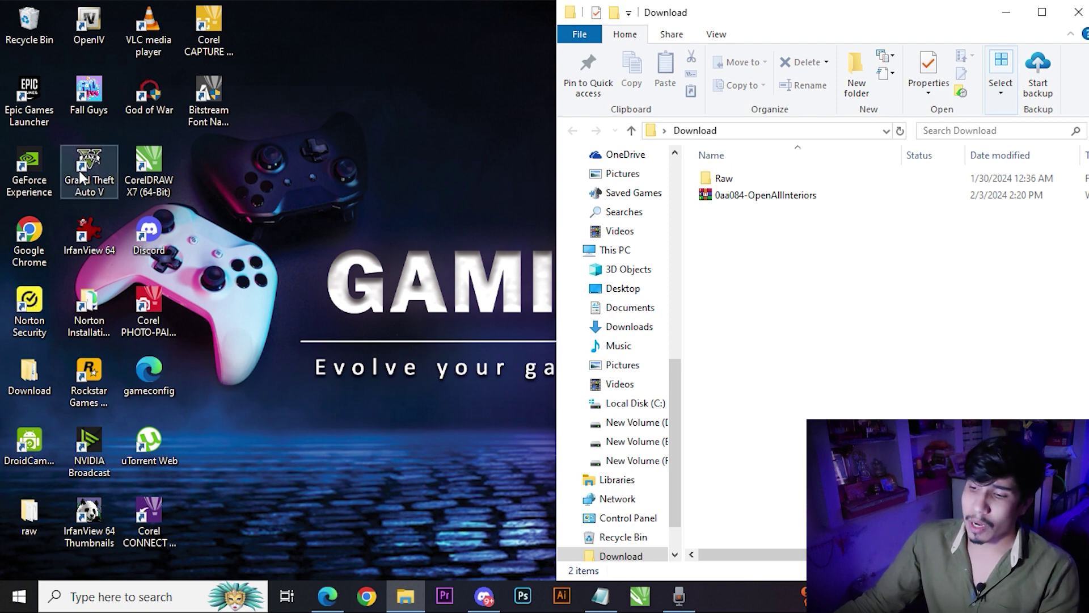
# - Open the GTAV game folder under Local Disk (C:), Program Files, Epic Games in a second File Explorer window
pyautogui.click(102, 587)
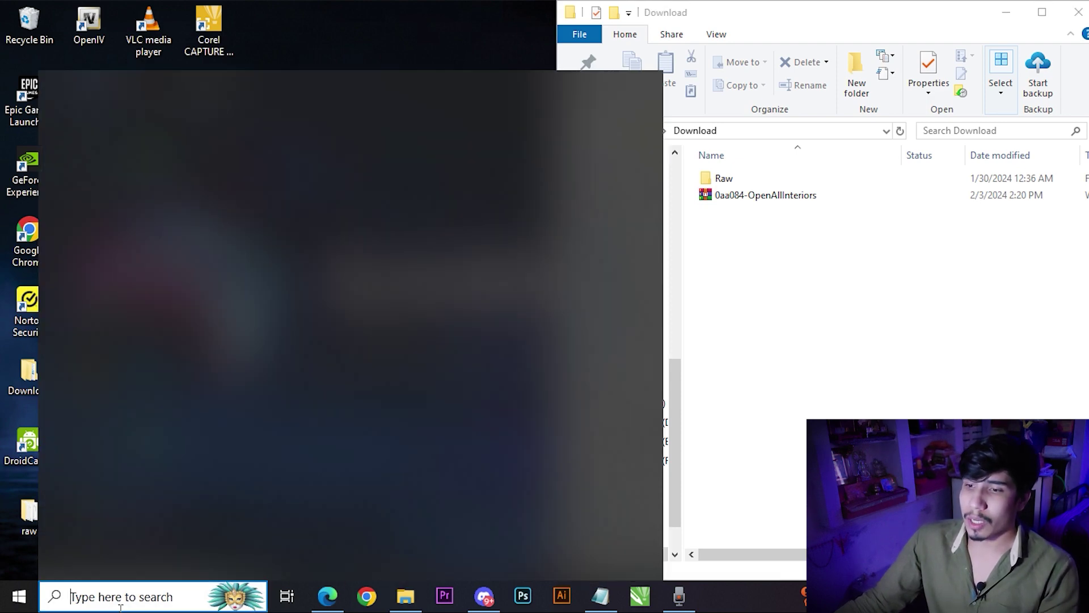
pyautogui.click(117, 209)
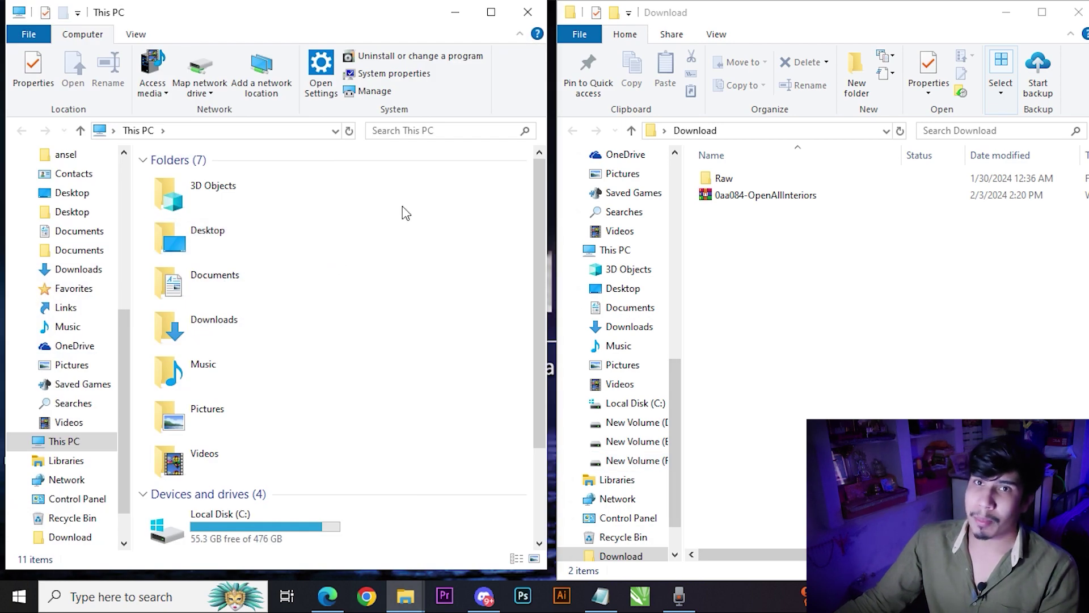
pyautogui.scroll(-2, 410, 284)
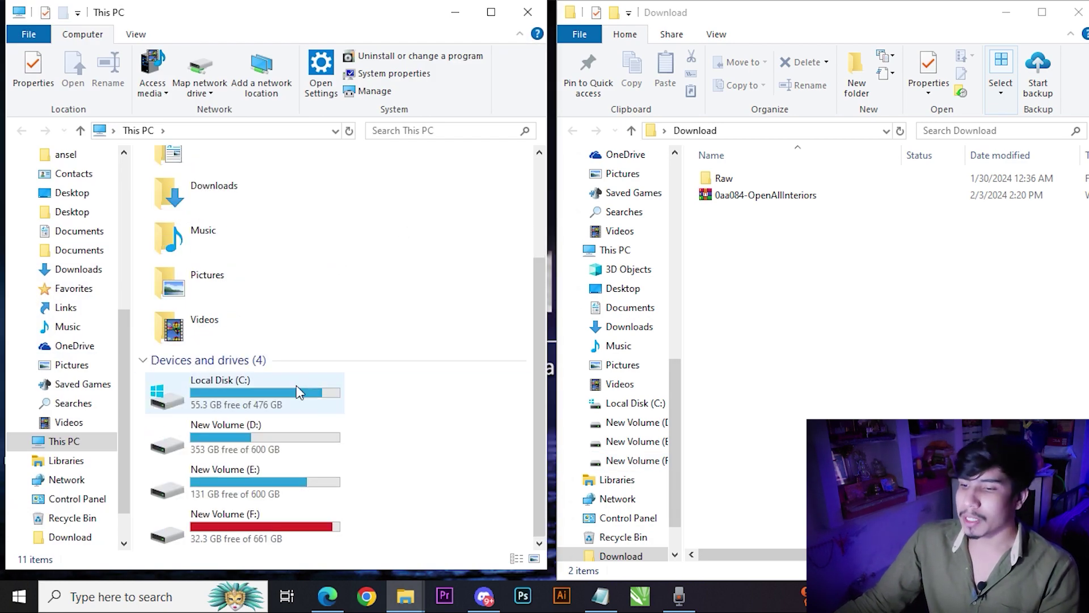
pyautogui.click(281, 399)
pyautogui.doubleClick(282, 401)
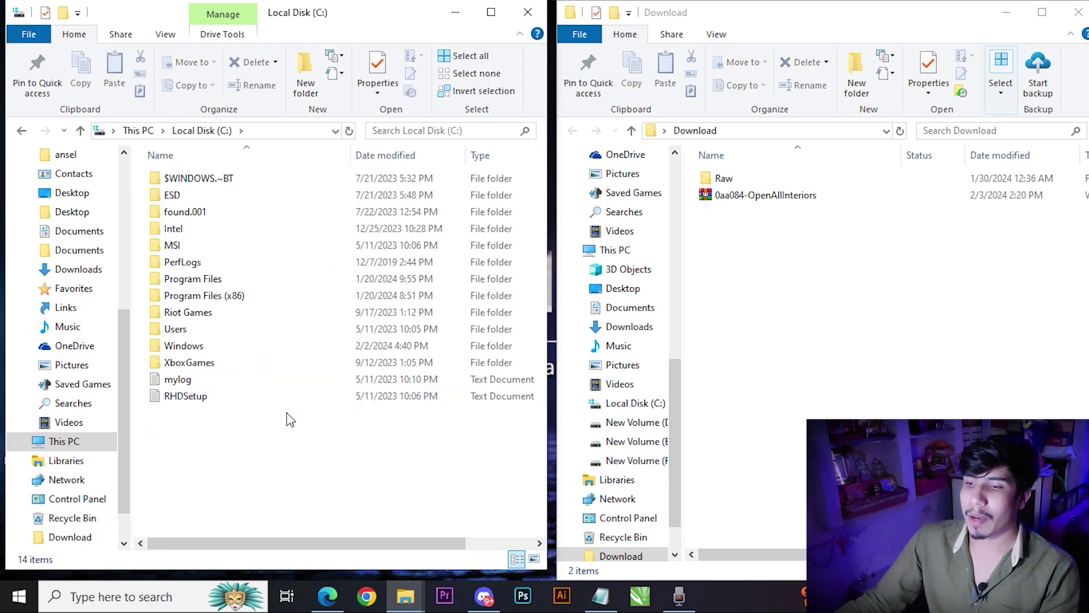
pyautogui.doubleClick(215, 280)
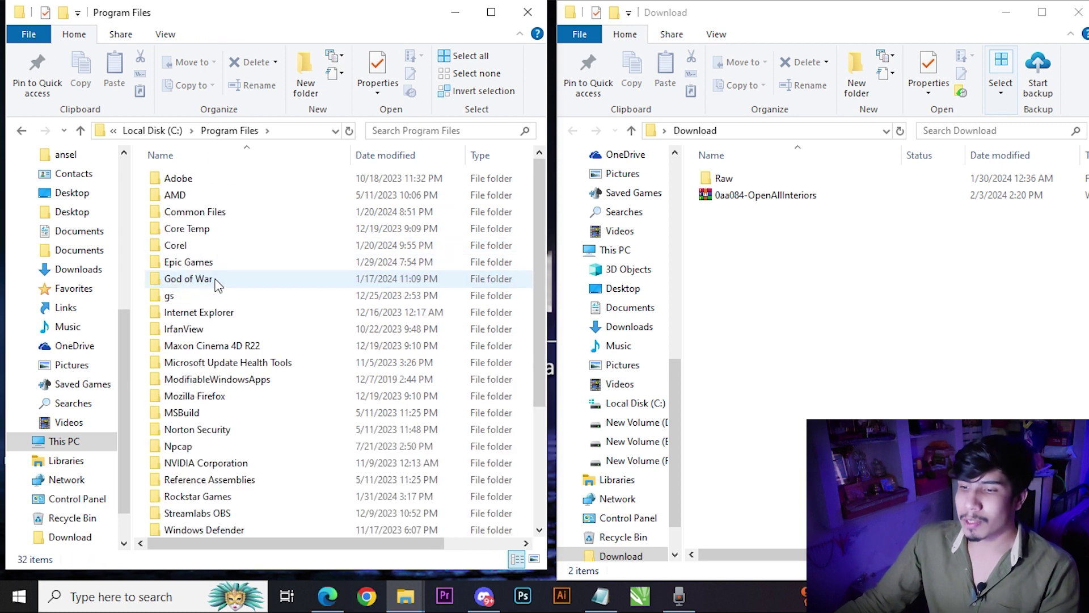
pyautogui.doubleClick(219, 263)
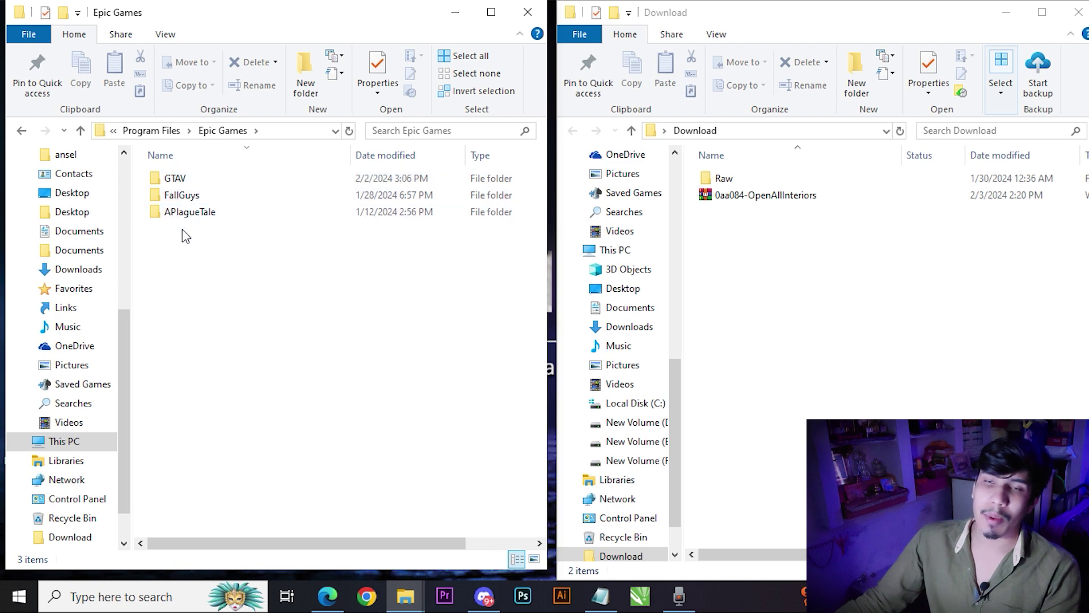
pyautogui.moveTo(183, 194)
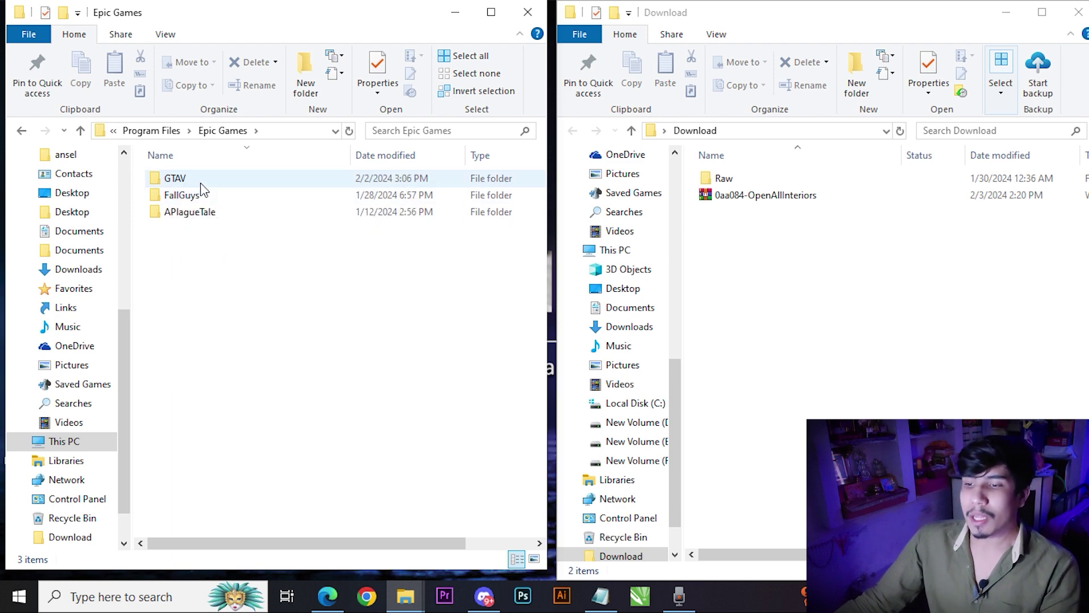
pyautogui.doubleClick(199, 180)
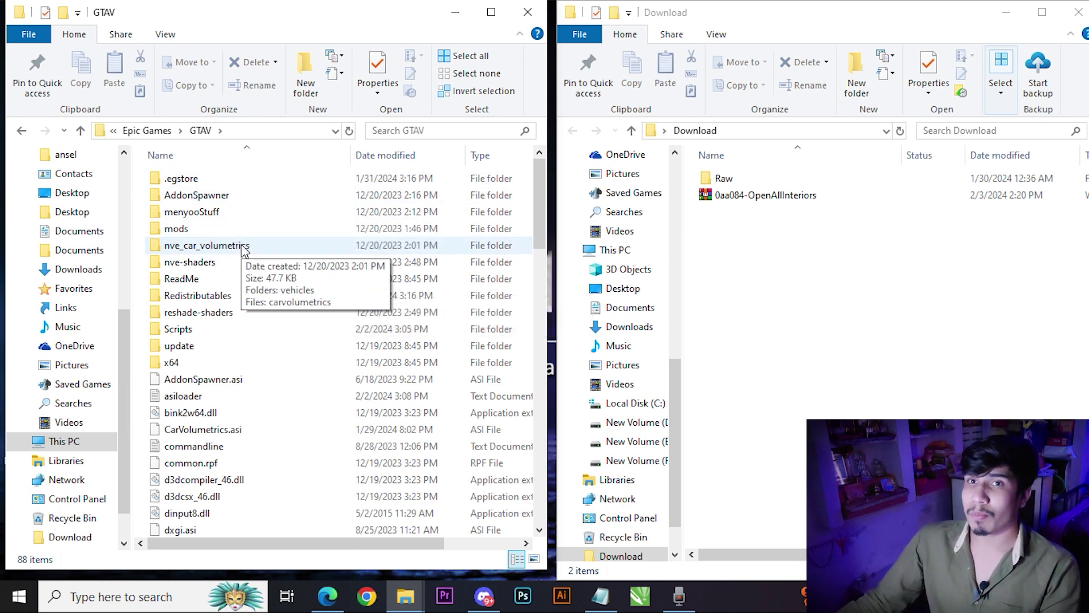
pyautogui.click(444, 132)
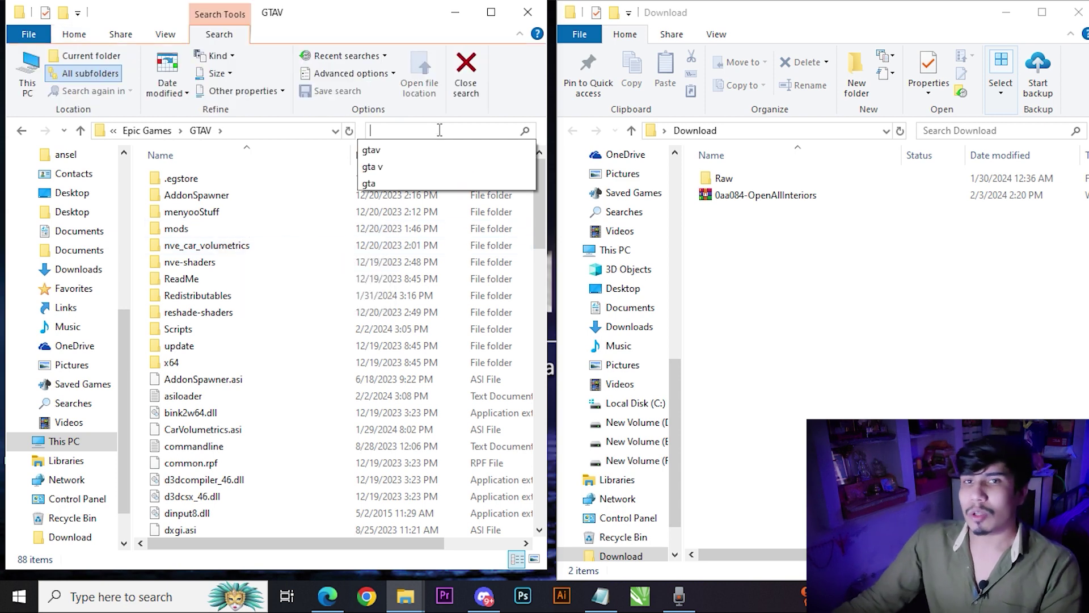
pyautogui.click(317, 294)
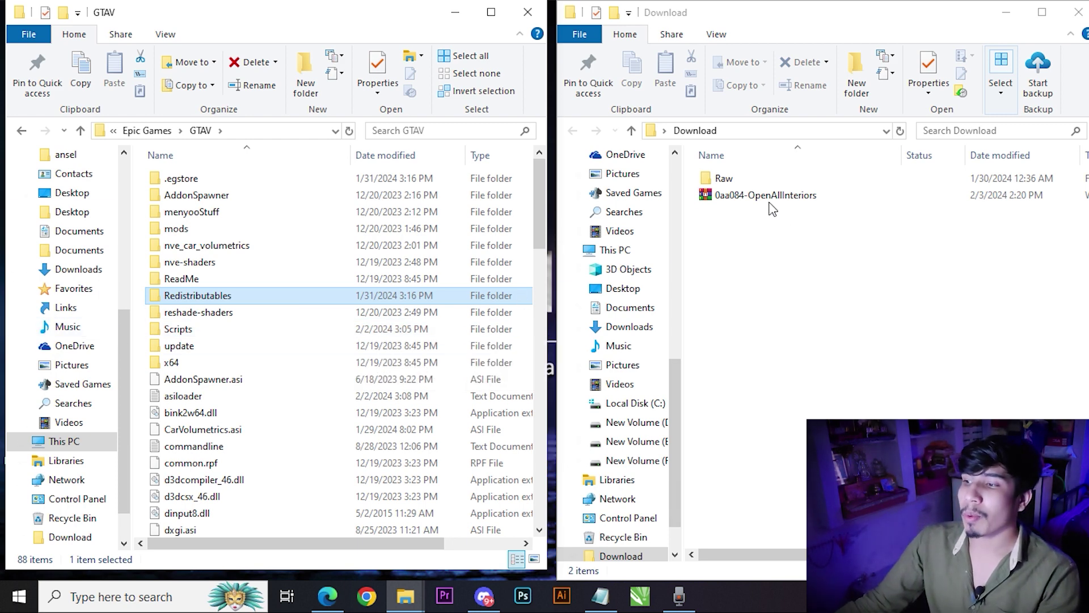
# - Extract the 0aa084-OpenAllInteriors archive into its own folder inside the Download folder
pyautogui.click(789, 197)
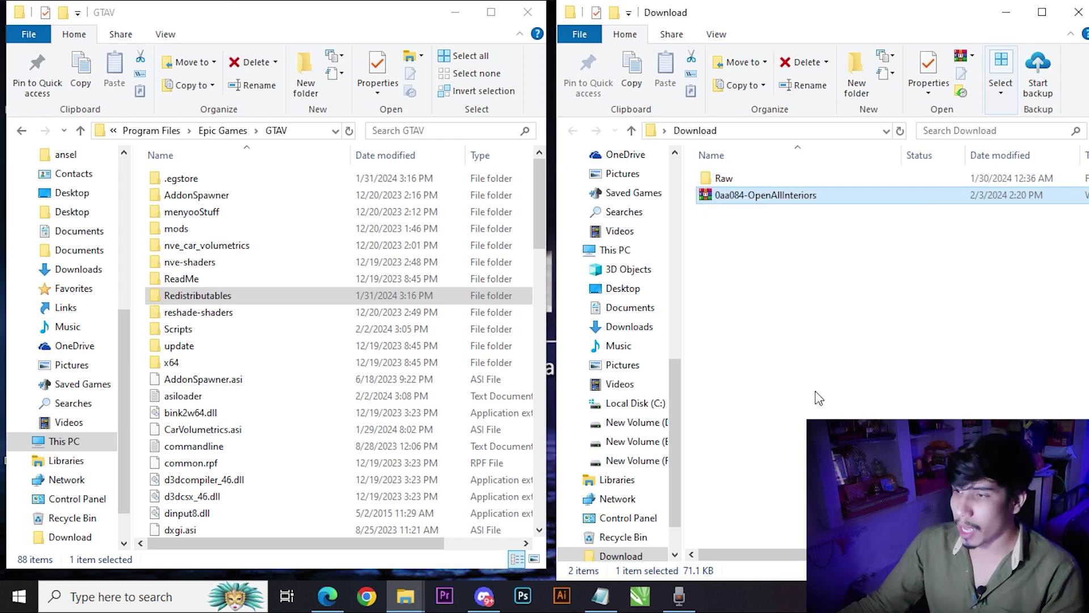
pyautogui.rightClick(761, 204)
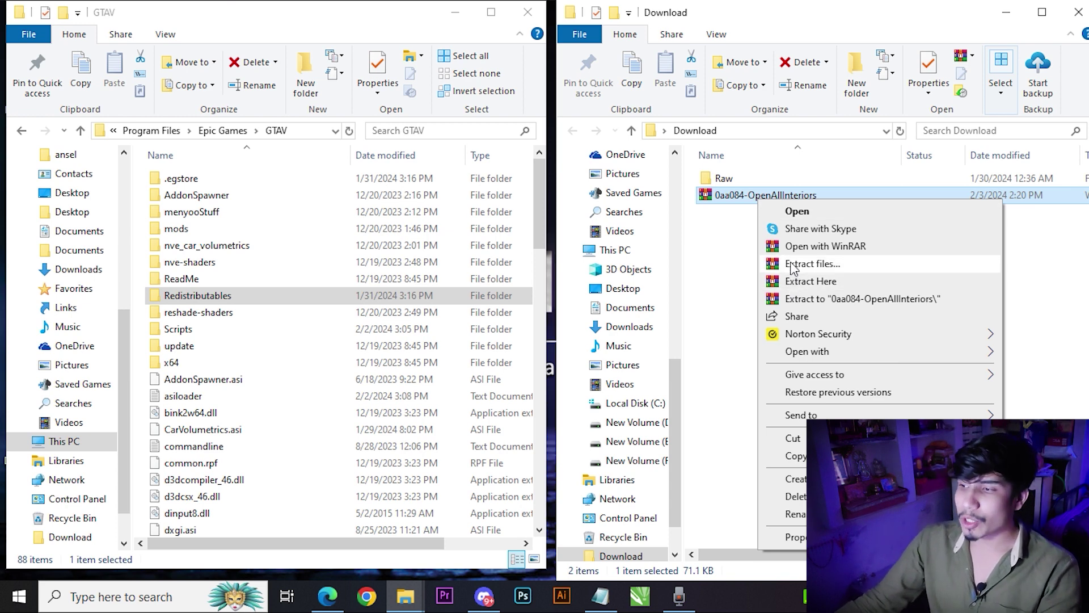
pyautogui.click(793, 268)
pyautogui.click(610, 474)
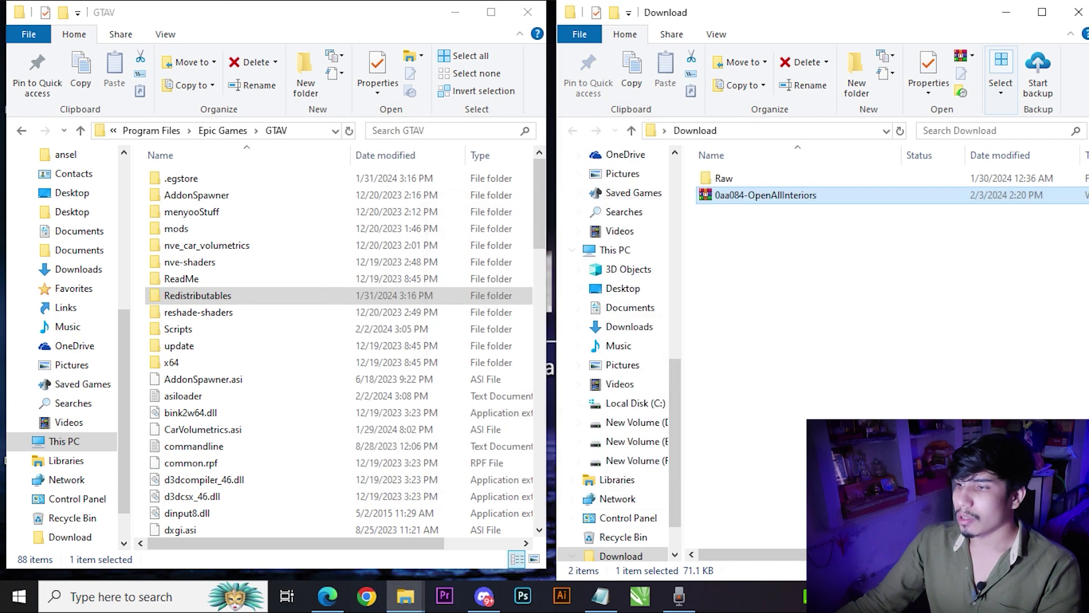
pyautogui.click(1009, 369)
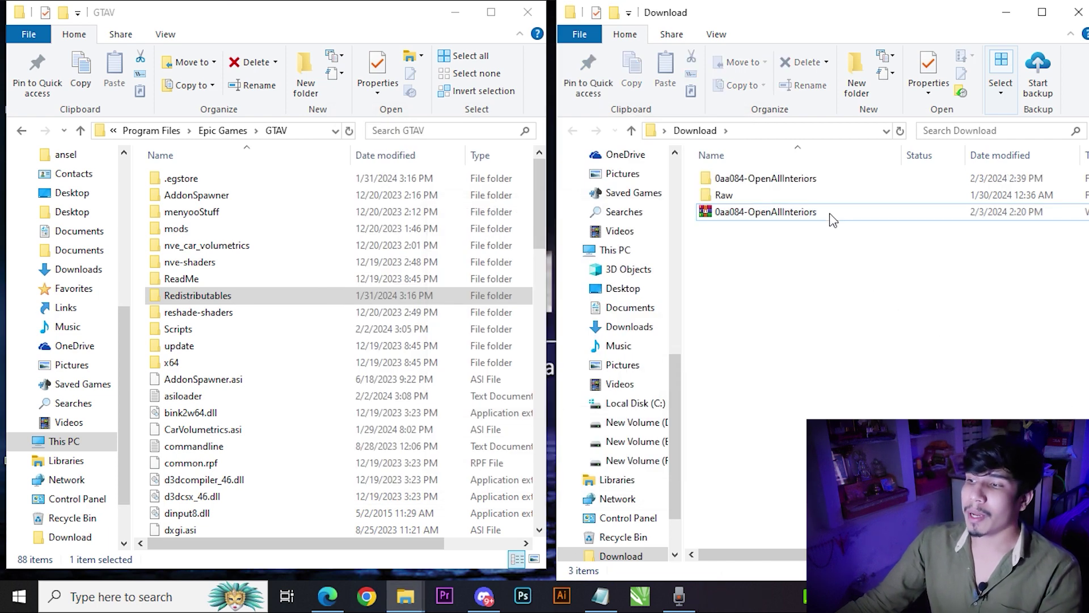
# - Copy OpenInteriors.asi and the OpenInteriors configuration file from the extracted 0aa084-OpenAllInteriors folder into the GTAV folder
pyautogui.doubleClick(801, 181)
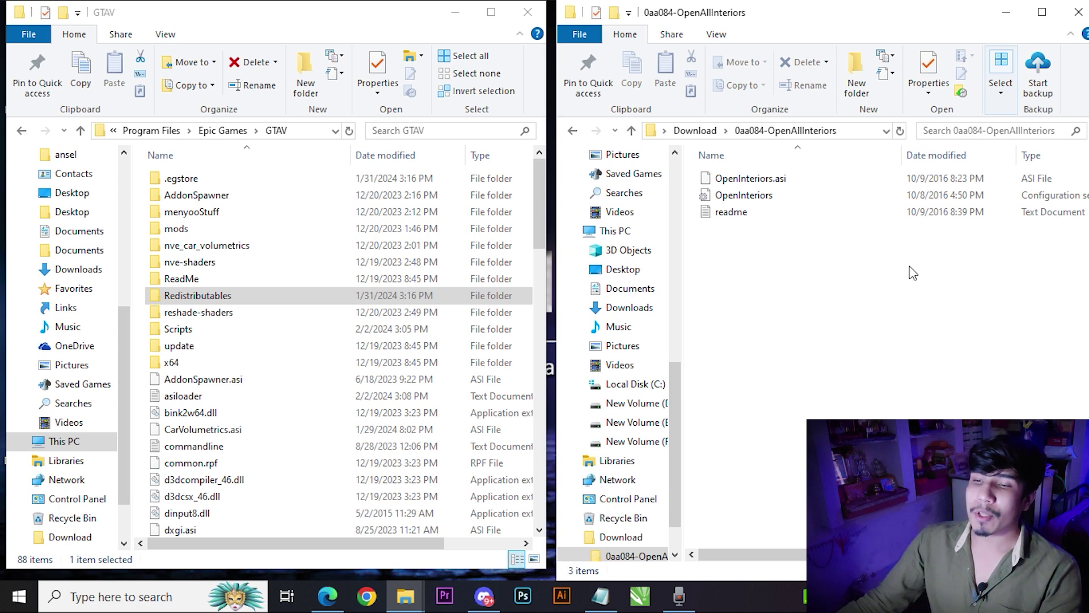
pyautogui.click(771, 181)
pyautogui.keyDown('ctrl'); pyautogui.click(773, 197); pyautogui.keyUp('ctrl')
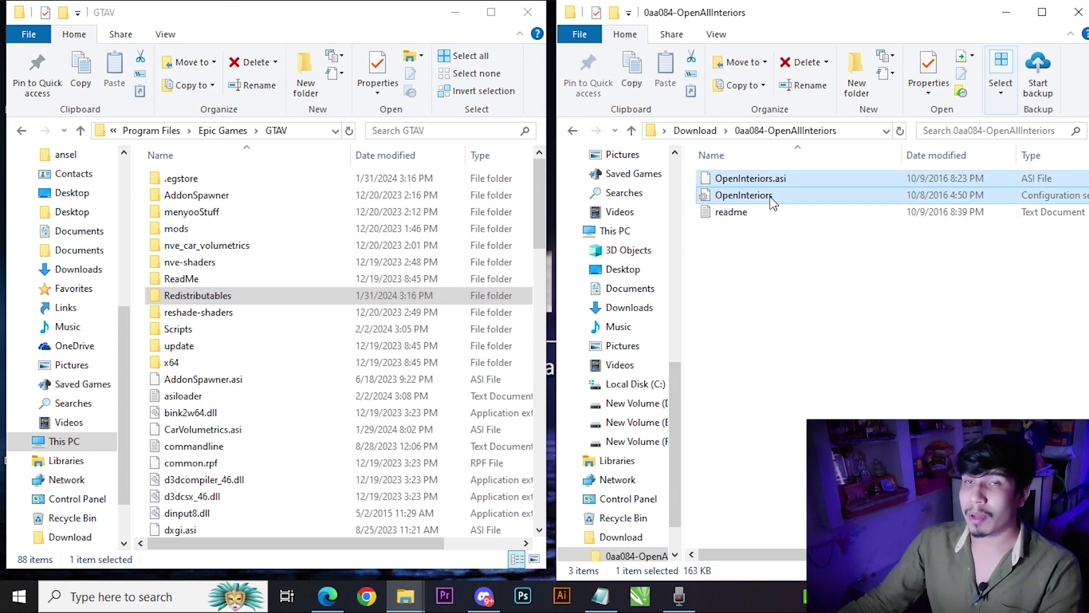
pyautogui.rightClick(774, 198)
pyautogui.click(844, 392)
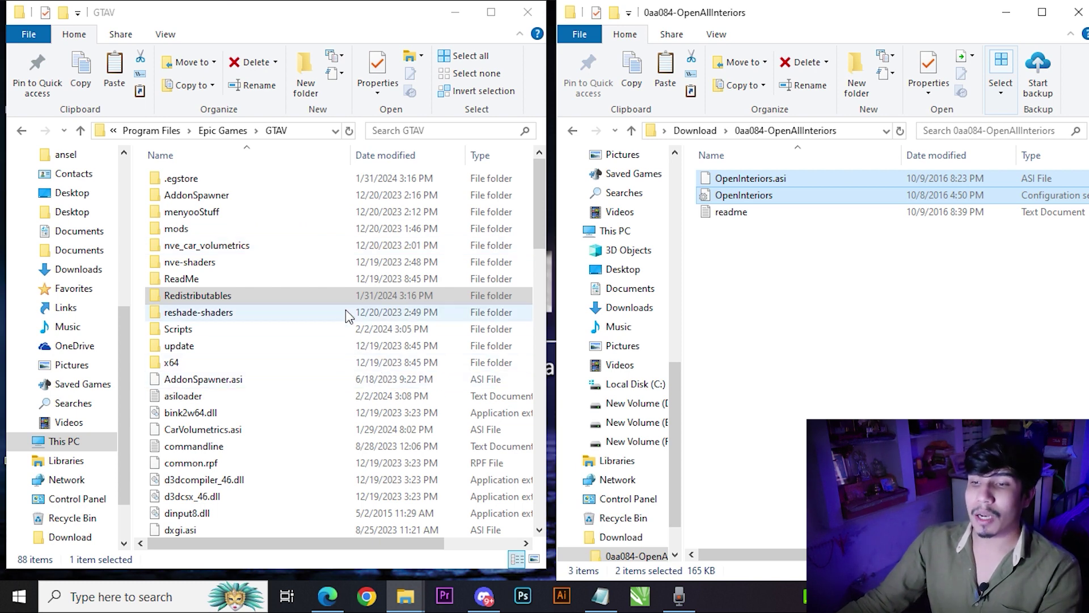
pyautogui.click(322, 392)
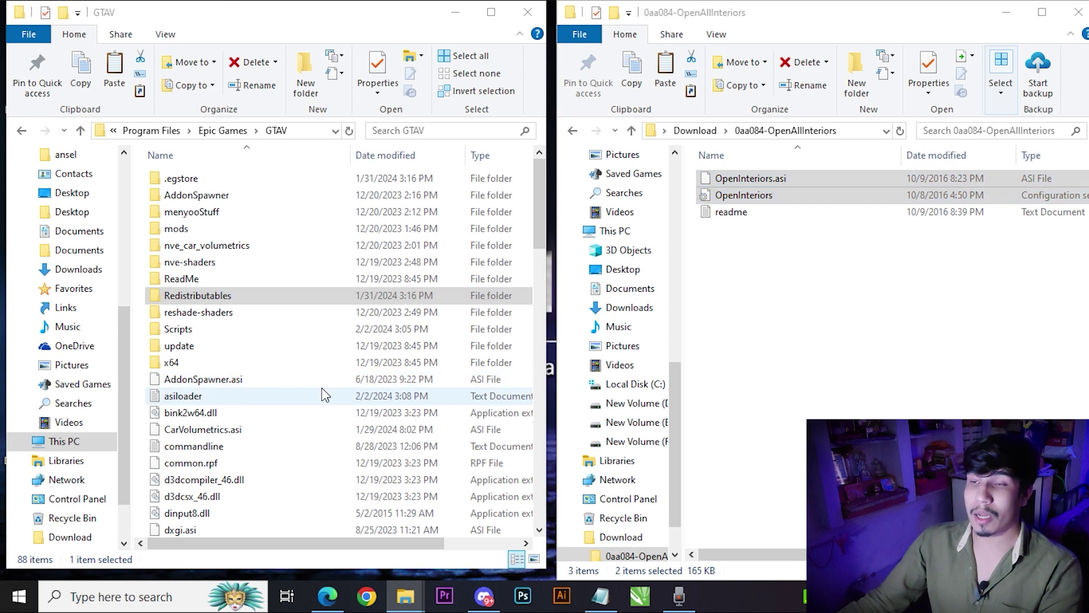
pyautogui.rightClick(324, 438)
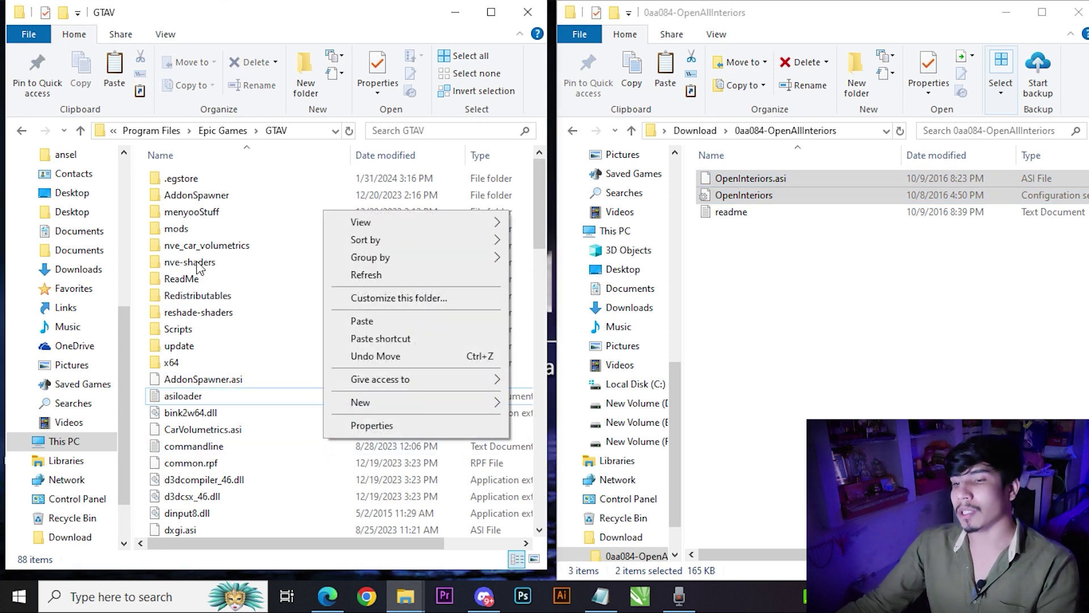
pyautogui.rightClick(317, 461)
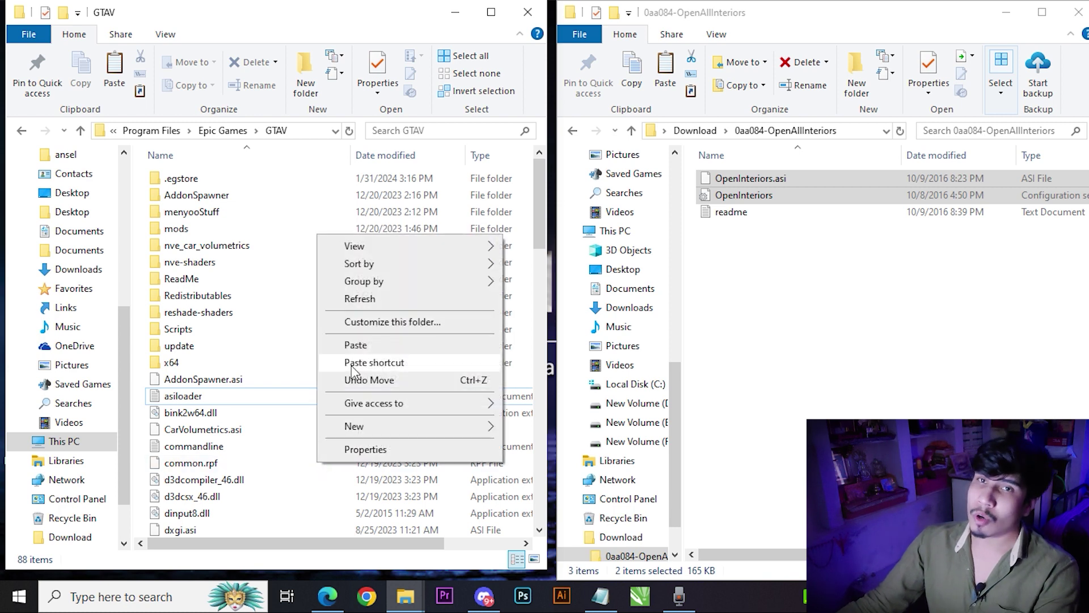
pyautogui.click(348, 344)
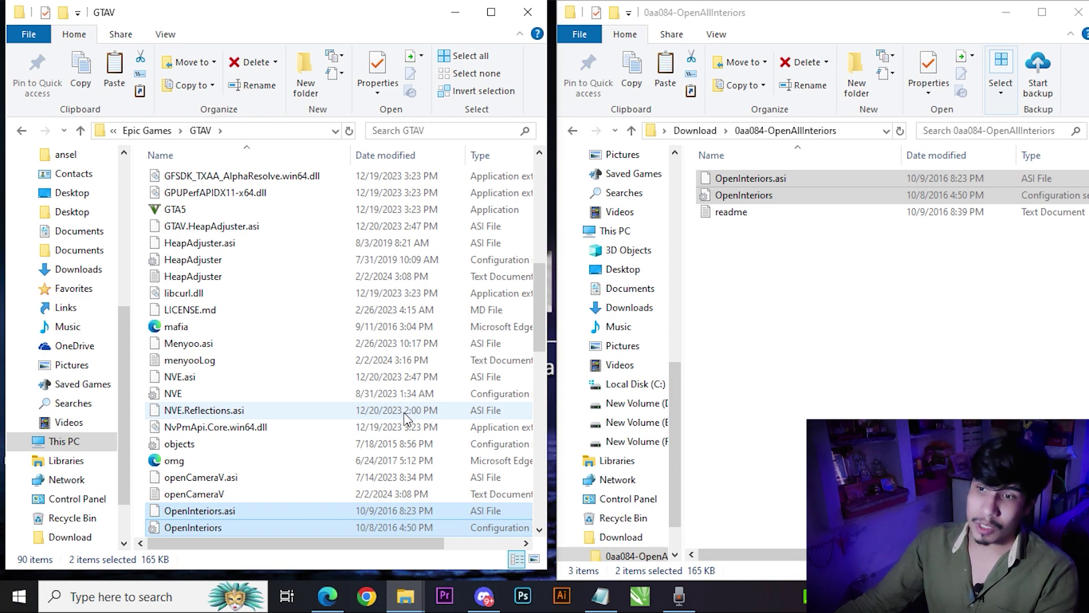
# - Minimise both File Explorer windows and refresh the desktop
pyautogui.click(456, 13)
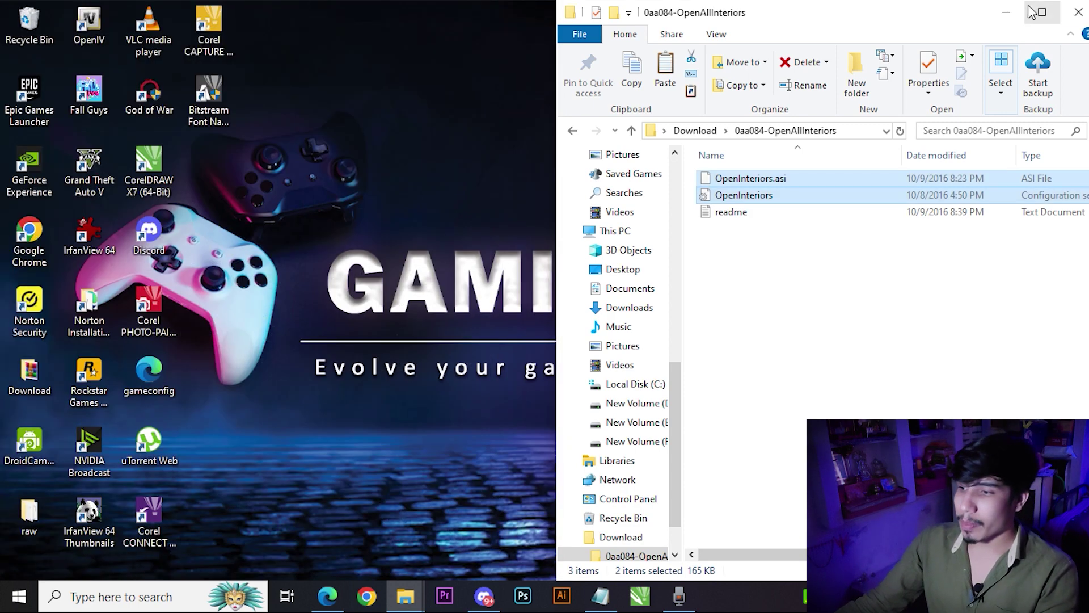
pyautogui.click(1006, 12)
pyautogui.rightClick(472, 161)
pyautogui.click(522, 205)
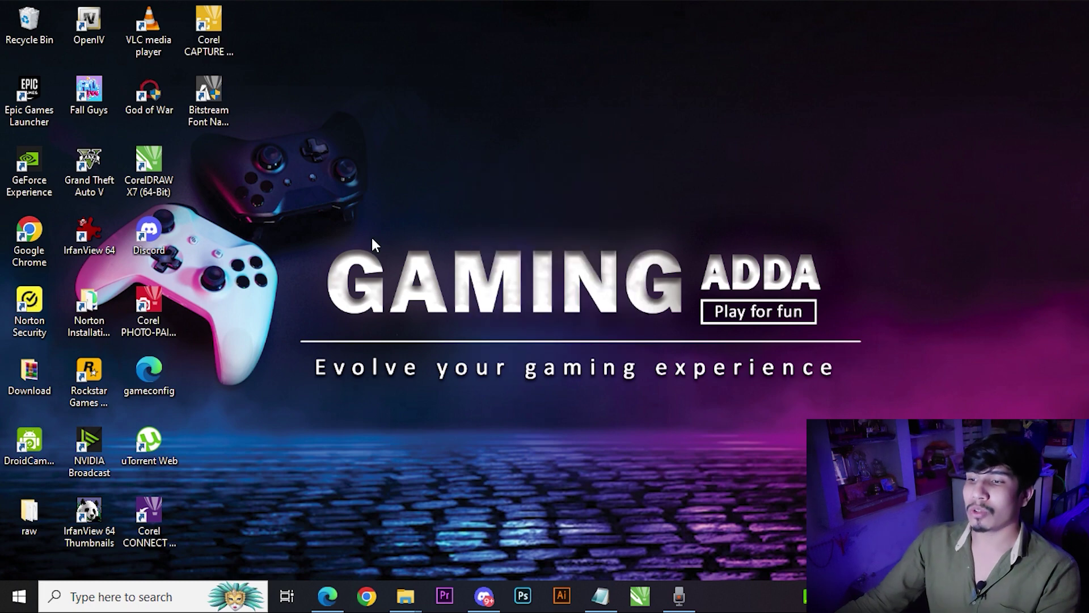
# - Empty the Recycle Bin, permanently deleting its items
pyautogui.rightClick(49, 37)
pyautogui.click(64, 55)
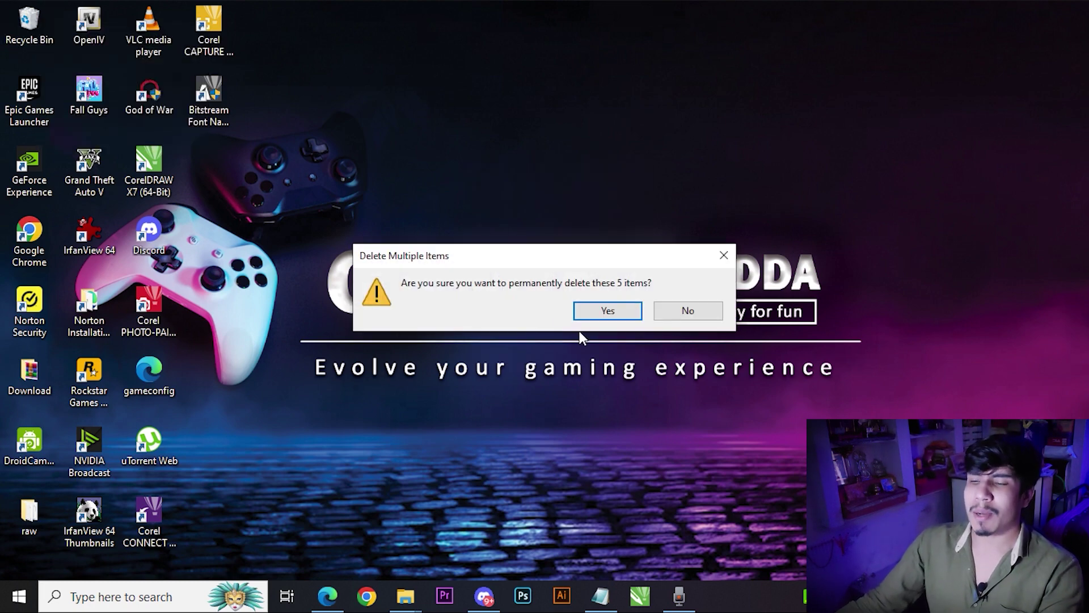
pyautogui.click(622, 310)
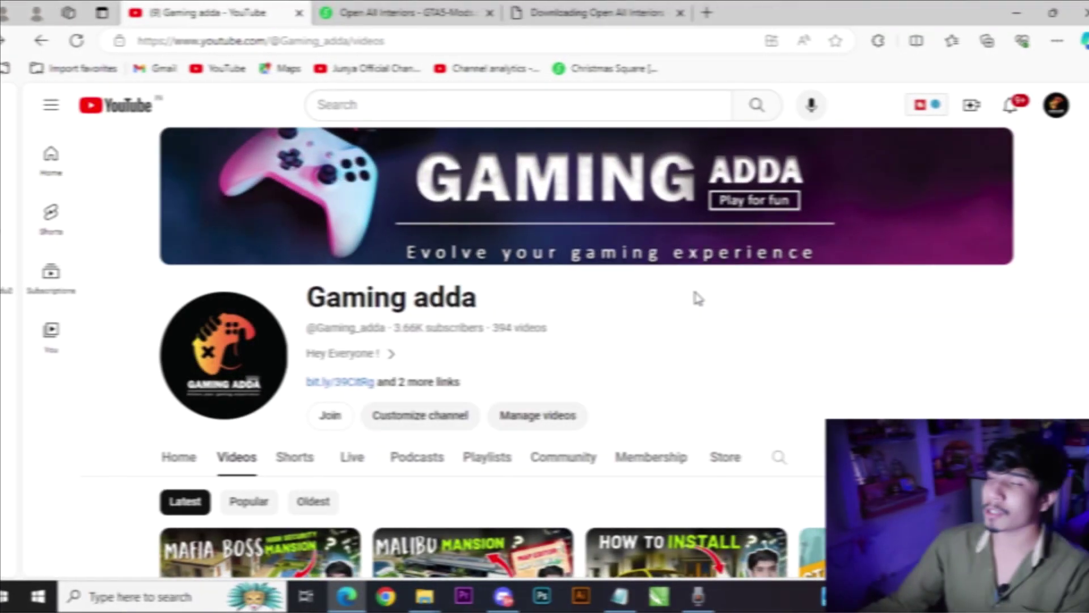
pyautogui.scroll(-4, 695, 297)
pyautogui.moveTo(692, 334)
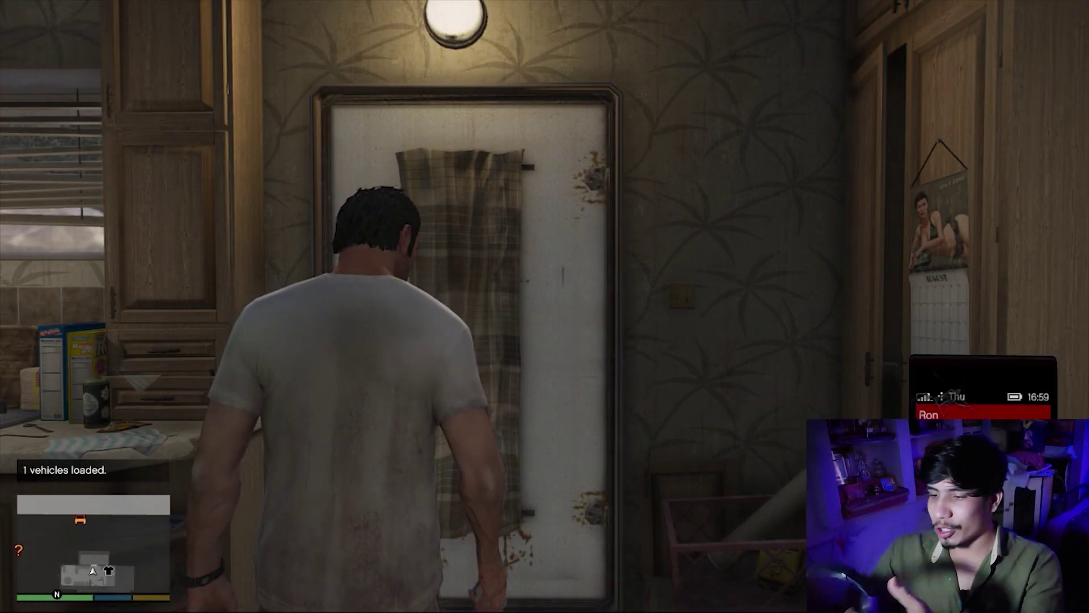
pyautogui.press('Return')
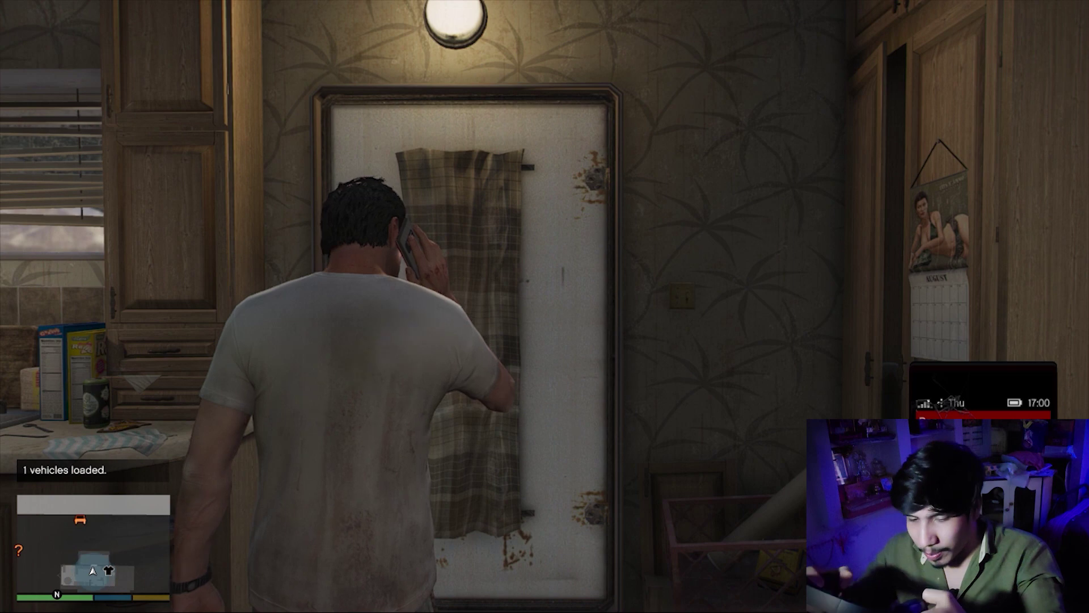